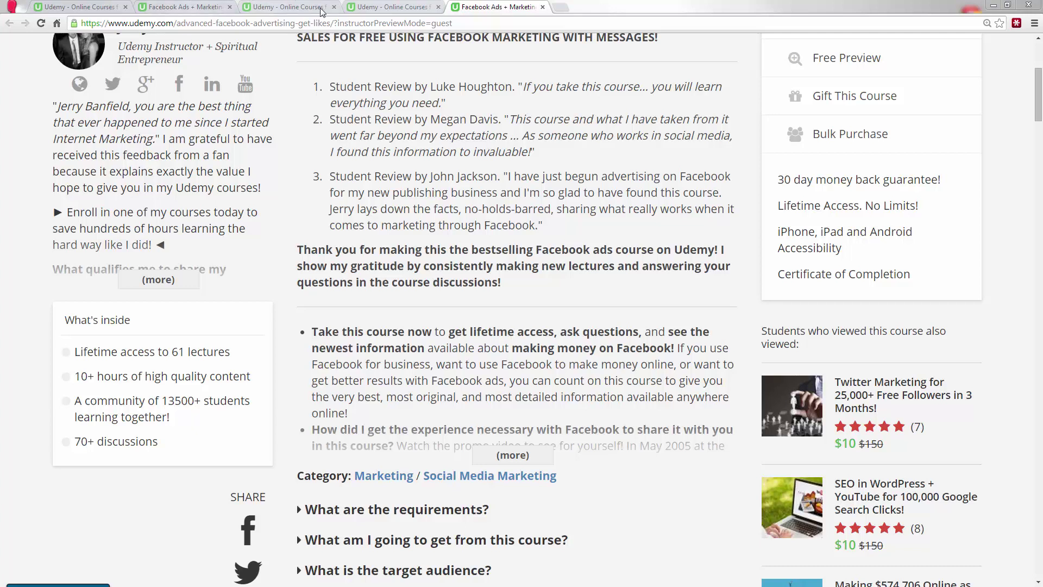
- Check the Facebook Ads course's student discussions, then return to the blank Announcements editor
{"action": "left_click", "coordinate": [390, 8]}
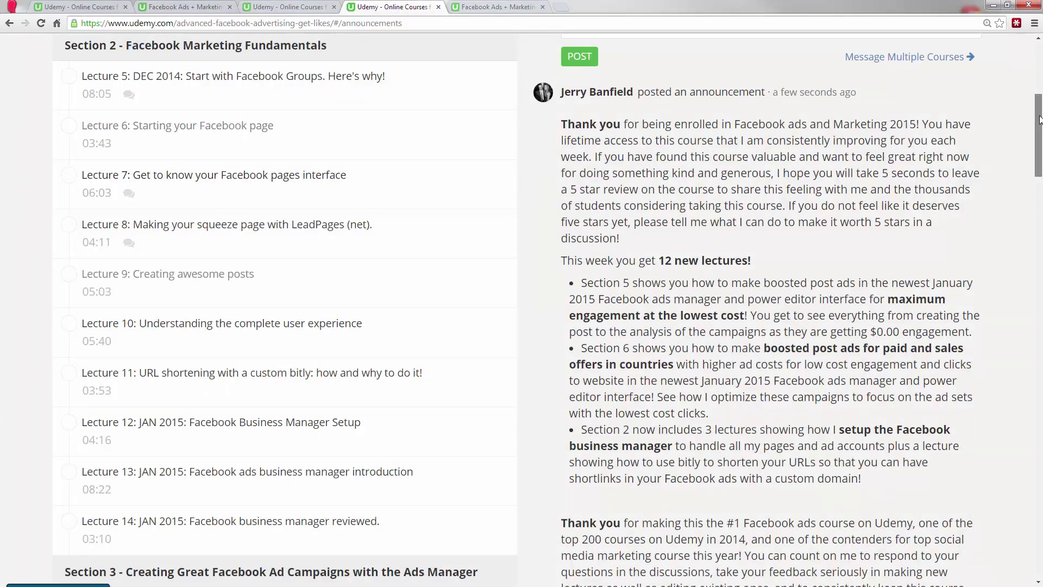
{"action": "scroll", "coordinate": [943, 134], "scroll_direction": "up", "scroll_amount": 5}
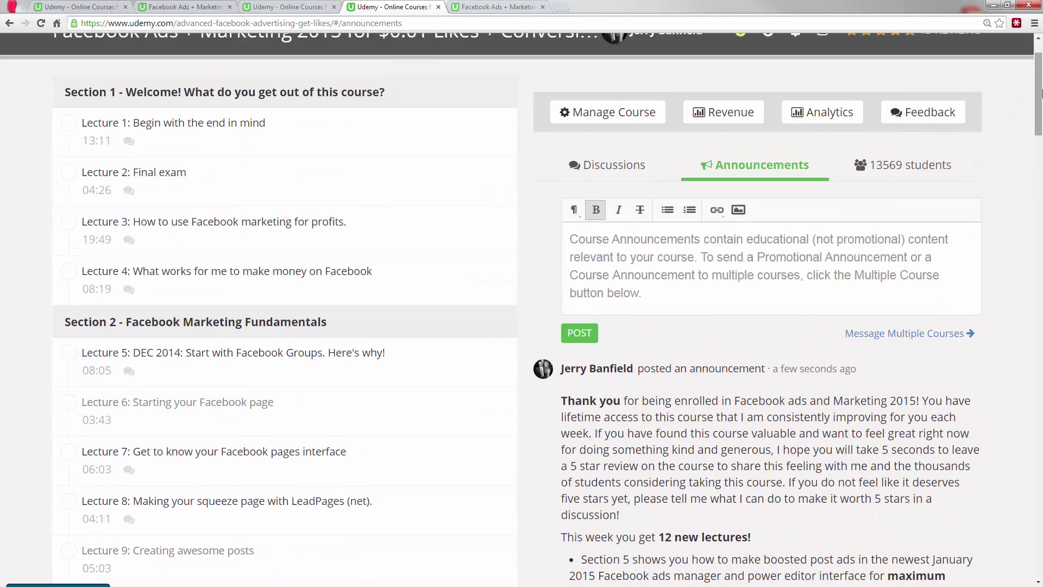
{"action": "scroll", "coordinate": [1039, 54], "scroll_direction": "up", "scroll_amount": 2}
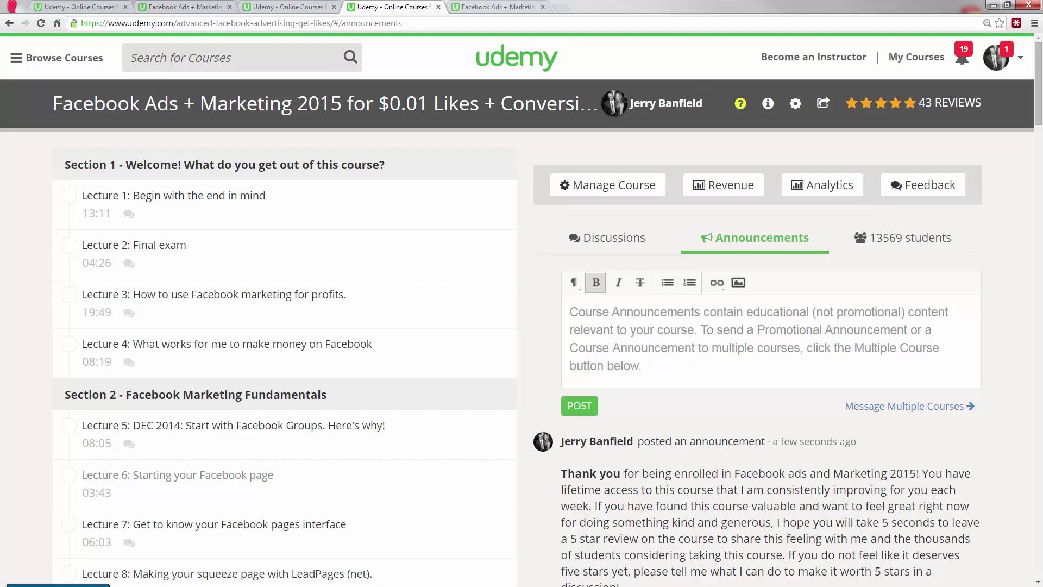
{"action": "left_click", "coordinate": [603, 243]}
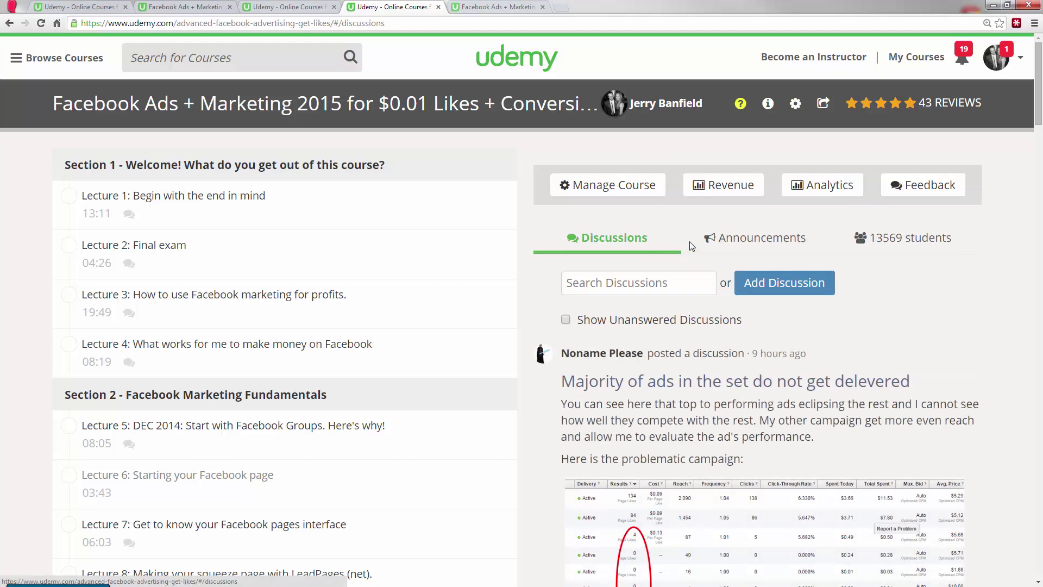
{"action": "left_click", "coordinate": [750, 242]}
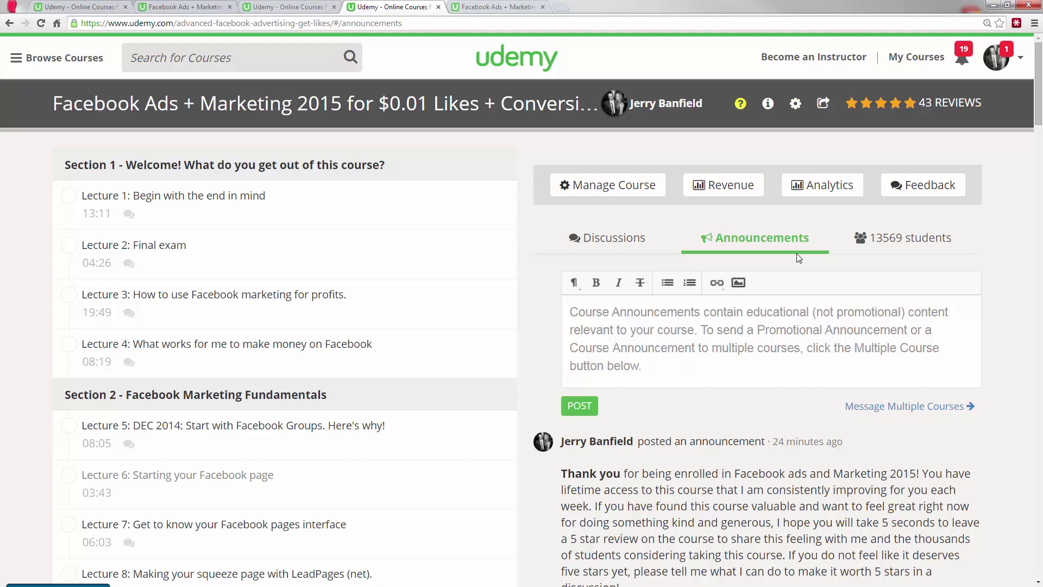
- Browse the Facebook Ads + Marketing 2015 landing page's description and reviews in guest preview
{"action": "left_click", "coordinate": [505, 7]}
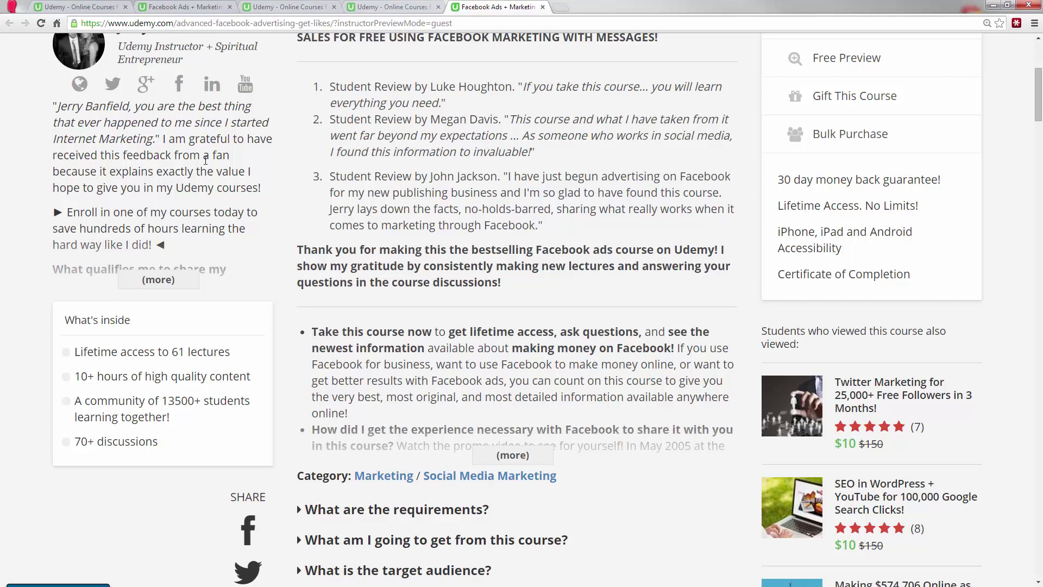
{"action": "scroll", "coordinate": [206, 161], "scroll_direction": "up", "scroll_amount": 5}
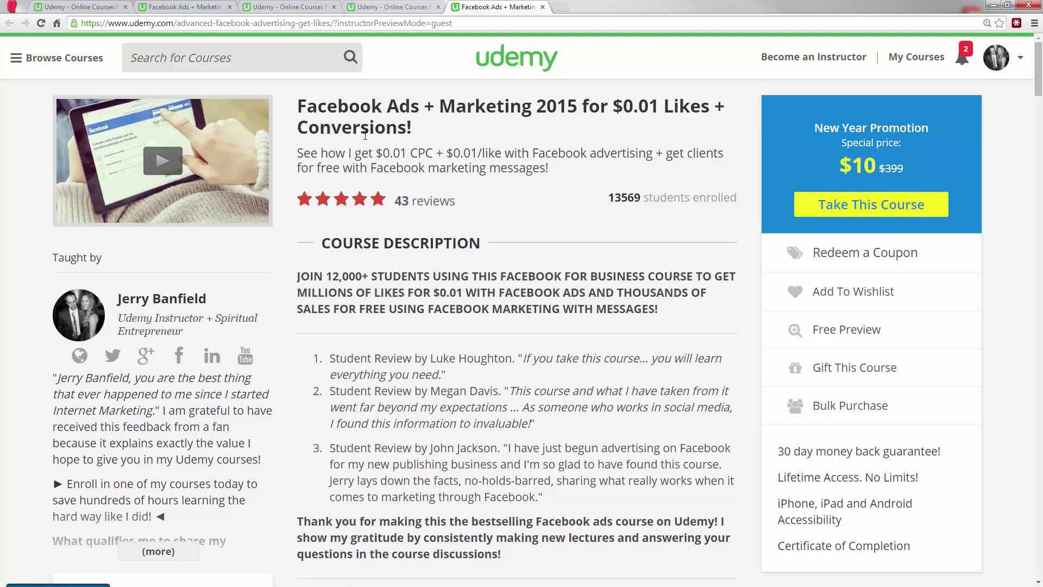
{"action": "scroll", "coordinate": [690, 217], "scroll_direction": "down", "scroll_amount": 6}
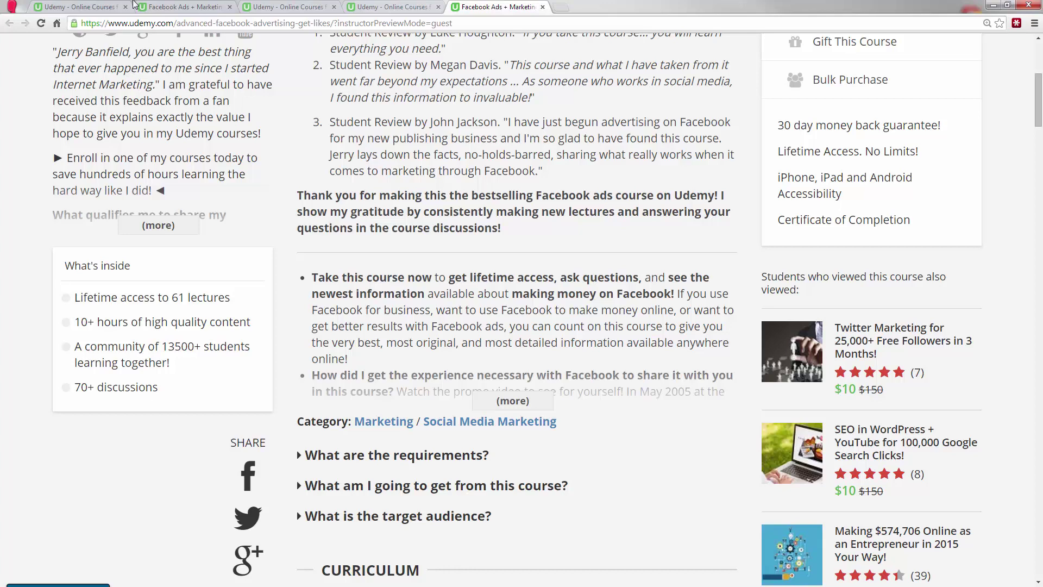
- Glance at the posted announcement, then scroll Engagement Analytics charts showing 66 total discussions
{"action": "left_click", "coordinate": [307, 7]}
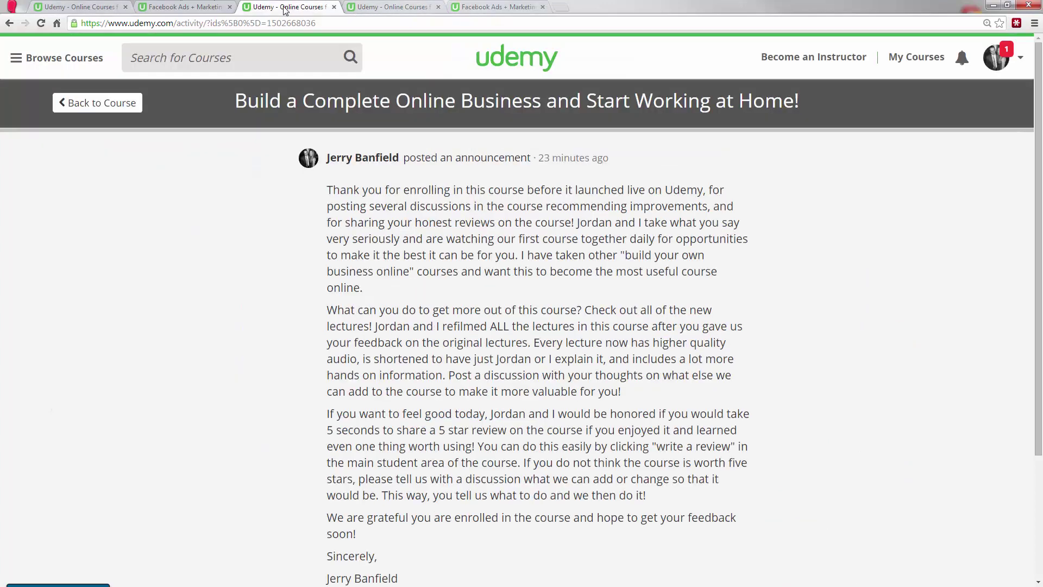
{"action": "left_click", "coordinate": [195, 6]}
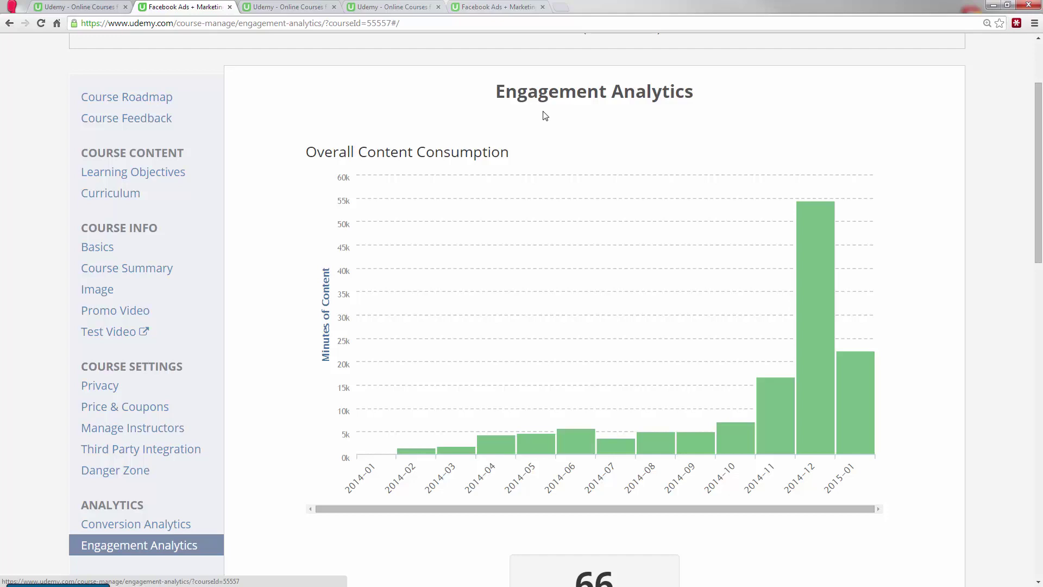
{"action": "mouse_move", "coordinate": [815, 326]}
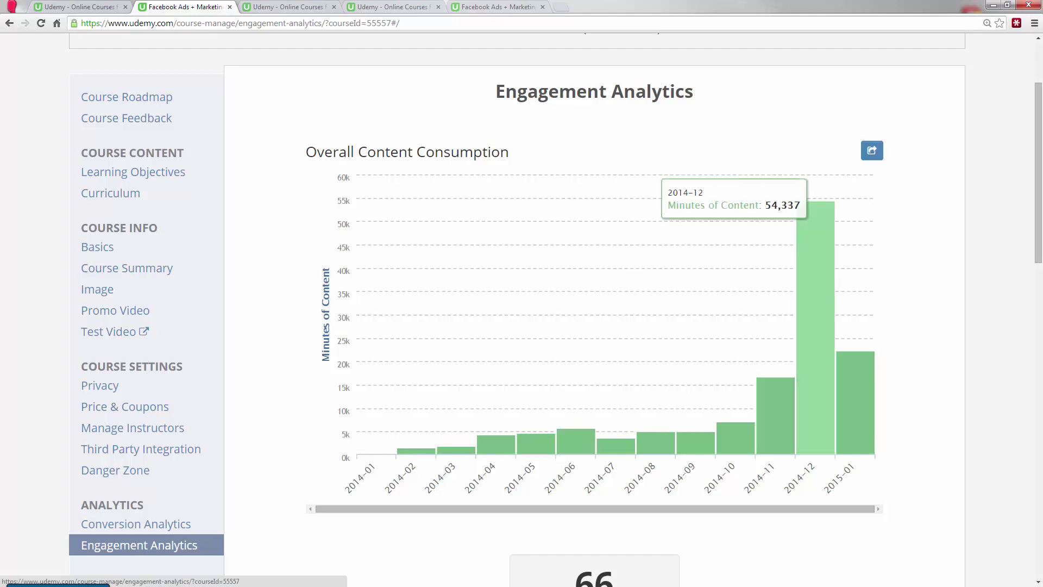
{"action": "left_click_drag", "start_coordinate": [1040, 124], "coordinate": [1040, 133]}
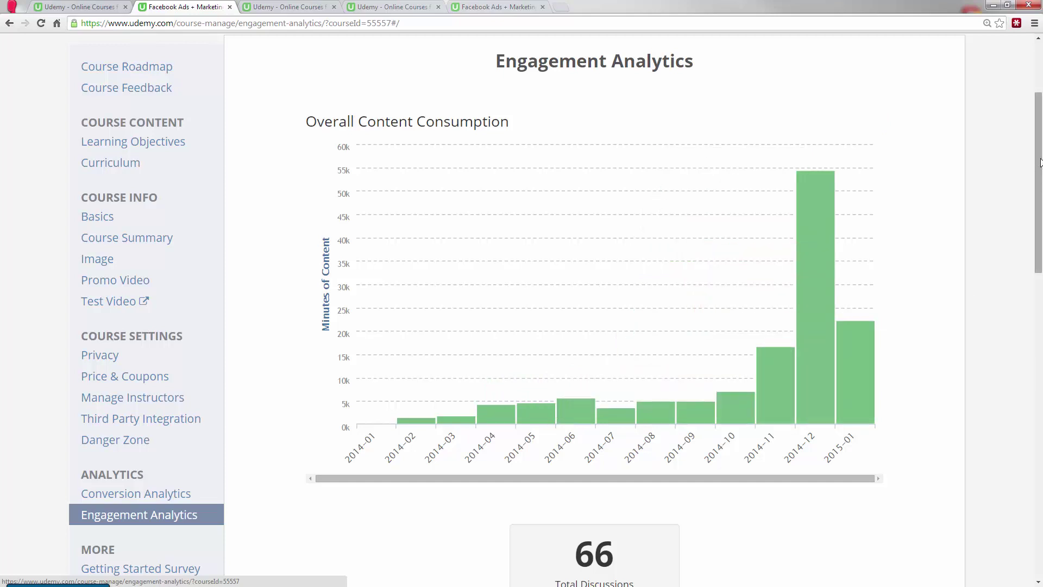
{"action": "scroll", "coordinate": [1028, 273], "scroll_direction": "down", "scroll_amount": 5}
{"action": "scroll", "coordinate": [1024, 286], "scroll_direction": "down", "scroll_amount": 2}
{"action": "scroll", "coordinate": [1019, 305], "scroll_direction": "down", "scroll_amount": 1}
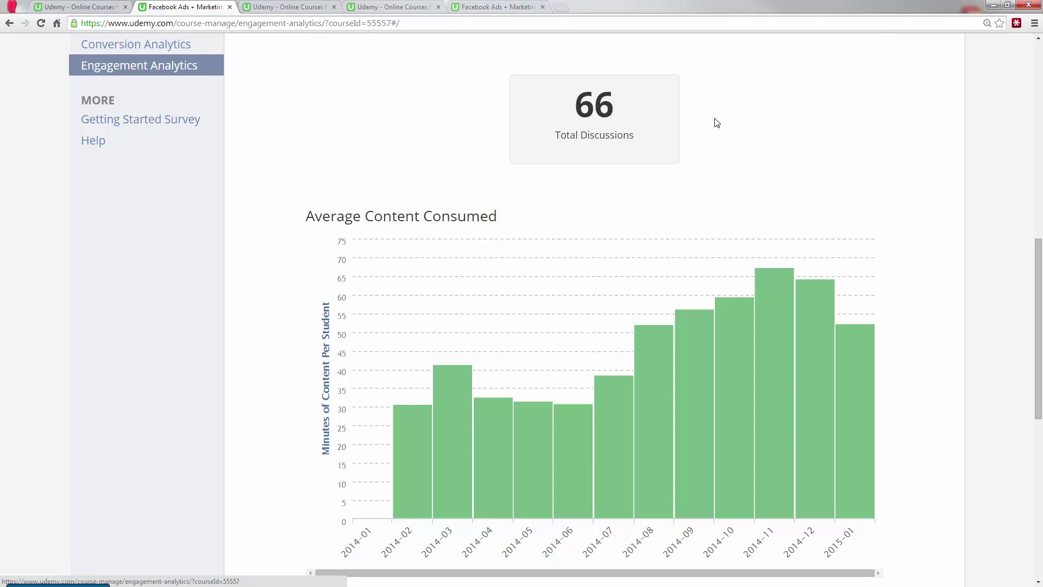
- Revisit the course dashboard's student discussions and return to the announcement editor
{"action": "left_click", "coordinate": [484, 7]}
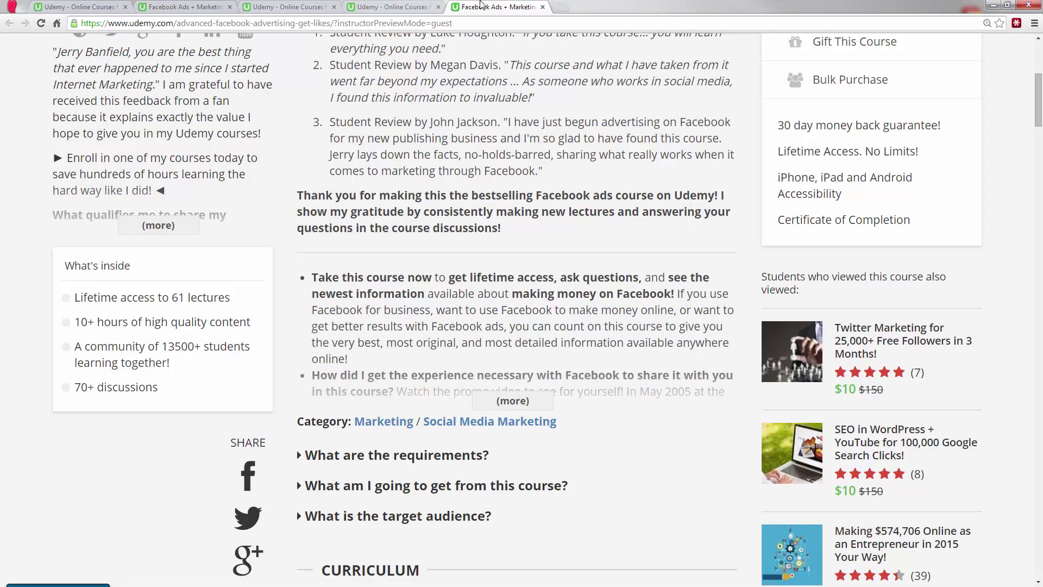
{"action": "left_click", "coordinate": [390, 6]}
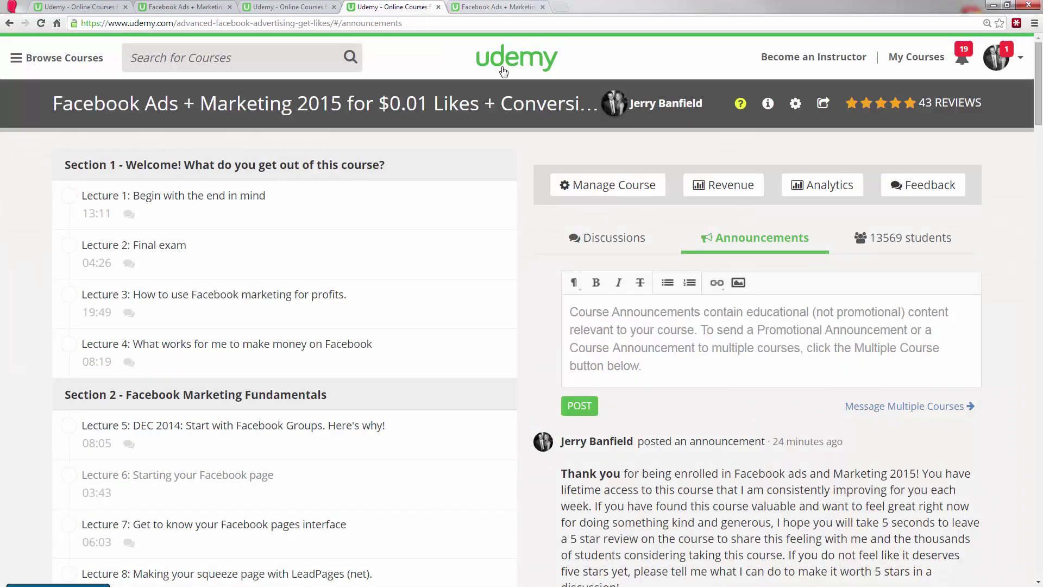
{"action": "left_click", "coordinate": [600, 236]}
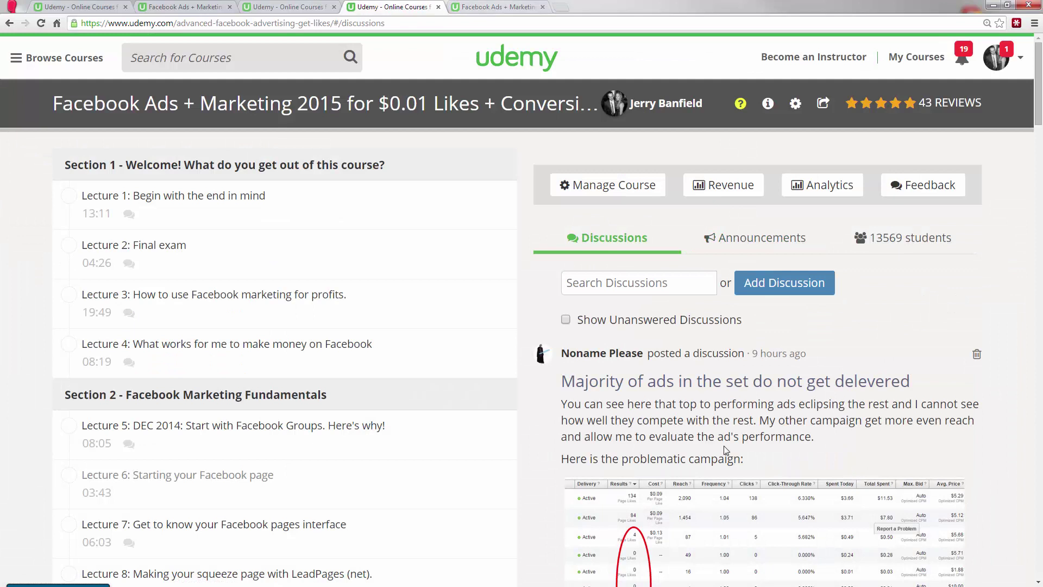
{"action": "scroll", "coordinate": [731, 451], "scroll_direction": "down", "scroll_amount": 2}
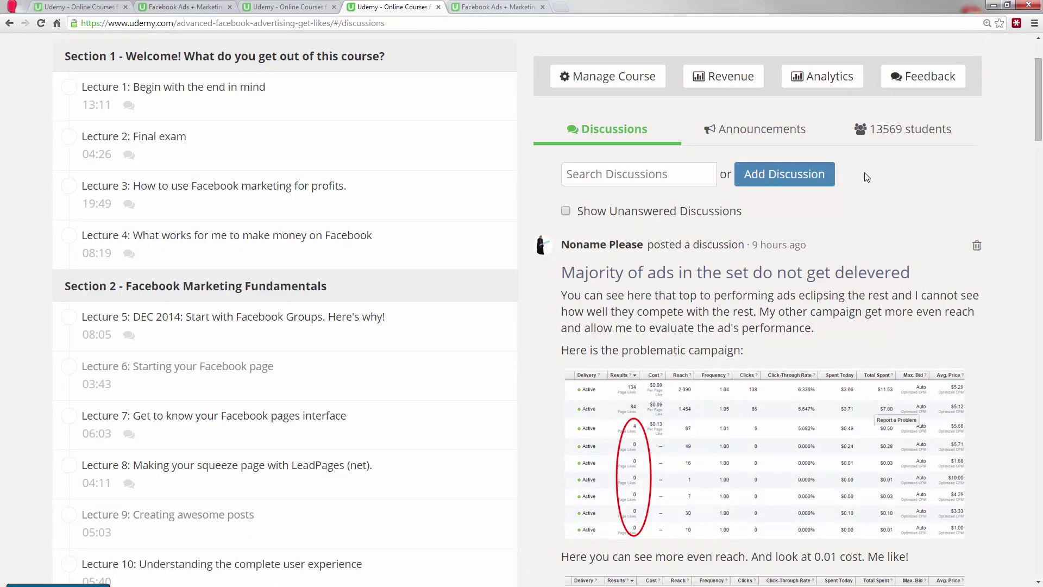
{"action": "left_click", "coordinate": [771, 131]}
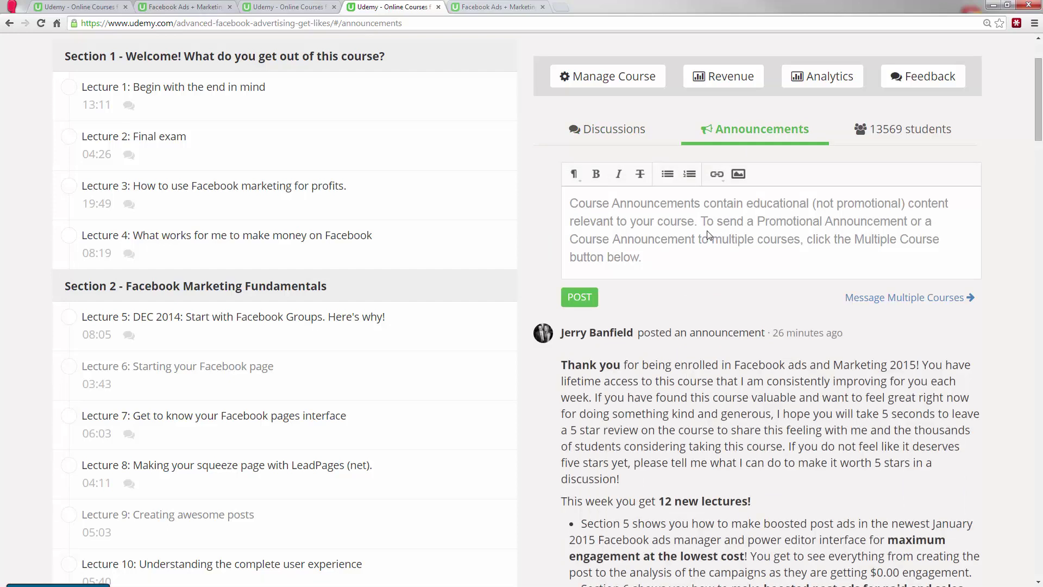
- Reorder the course tabs around Engagement Analytics, then go back to the announcements page
{"action": "left_click", "coordinate": [262, 6]}
{"action": "left_click", "coordinate": [212, 7]}
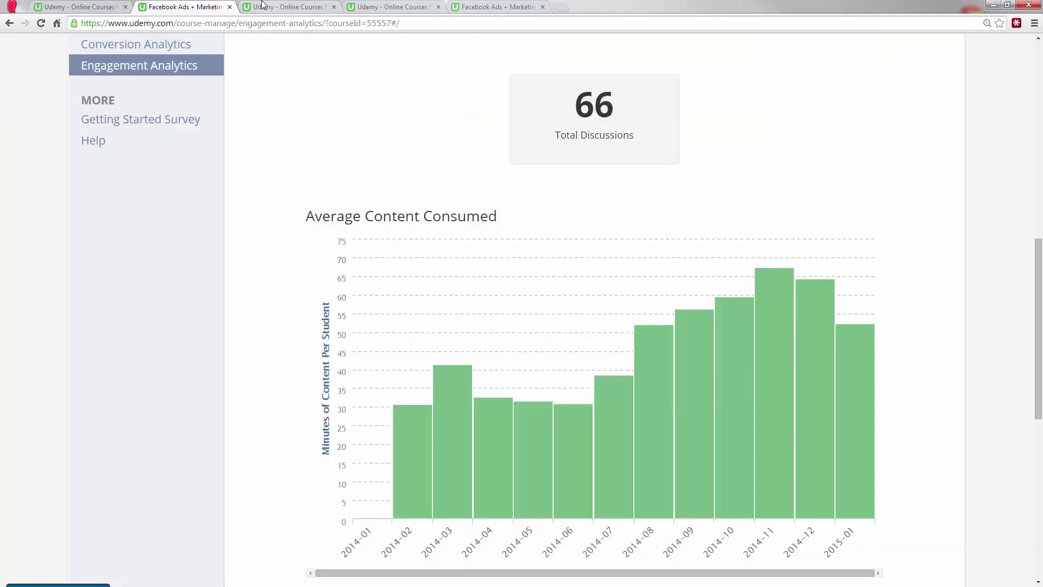
{"action": "left_click_drag", "start_coordinate": [261, 4], "coordinate": [180, 5]}
{"action": "left_click", "coordinate": [285, 6]}
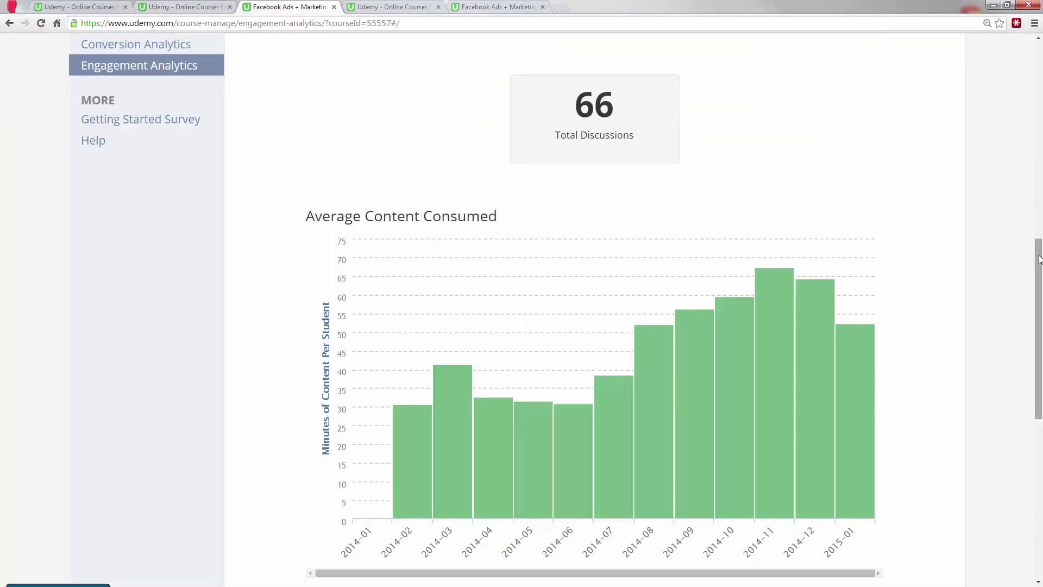
{"action": "mouse_move", "coordinate": [854, 419]}
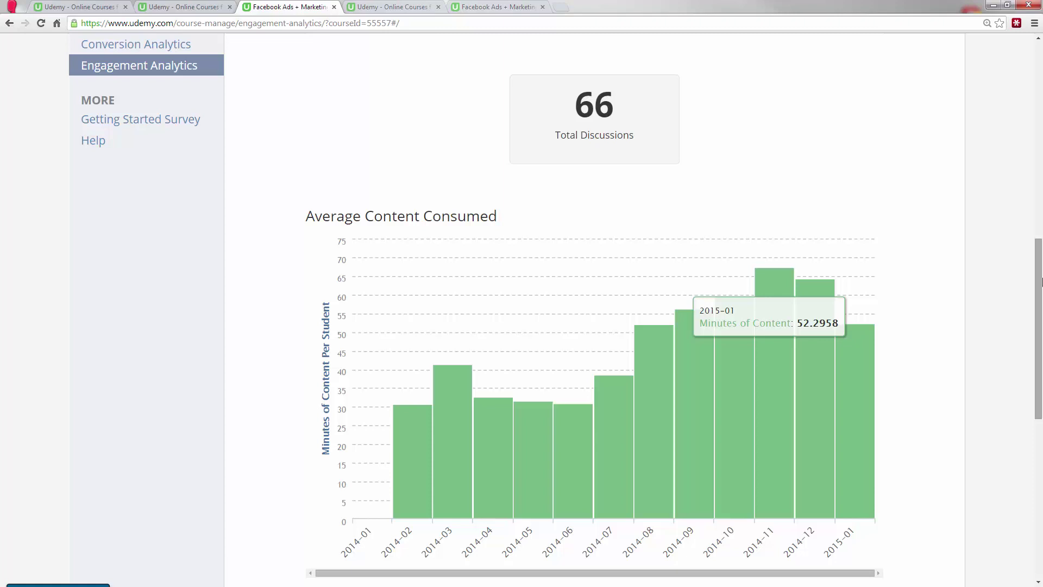
{"action": "left_click_drag", "start_coordinate": [1041, 282], "coordinate": [1041, 144]}
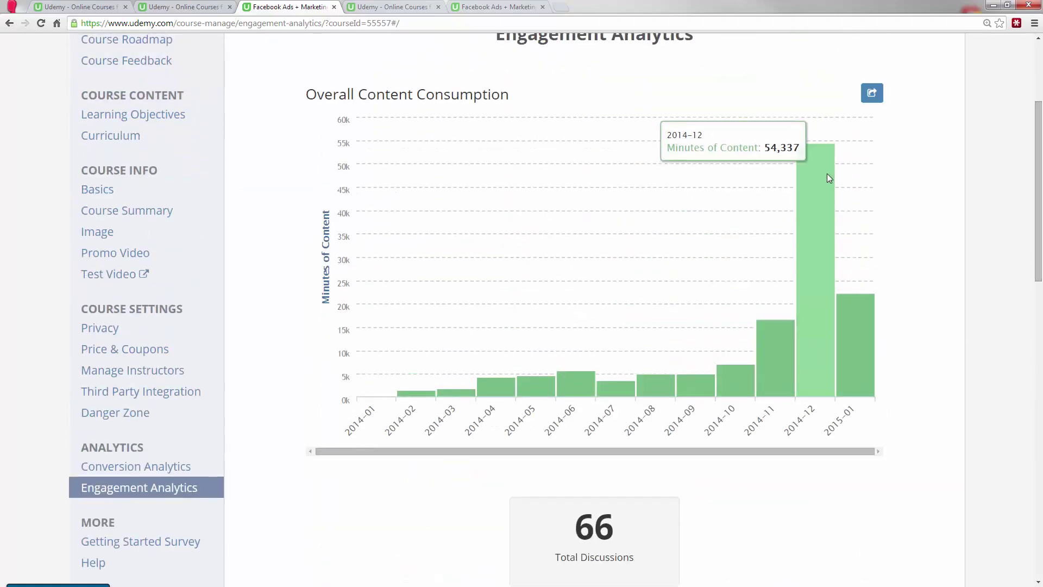
{"action": "left_click", "coordinate": [394, 7]}
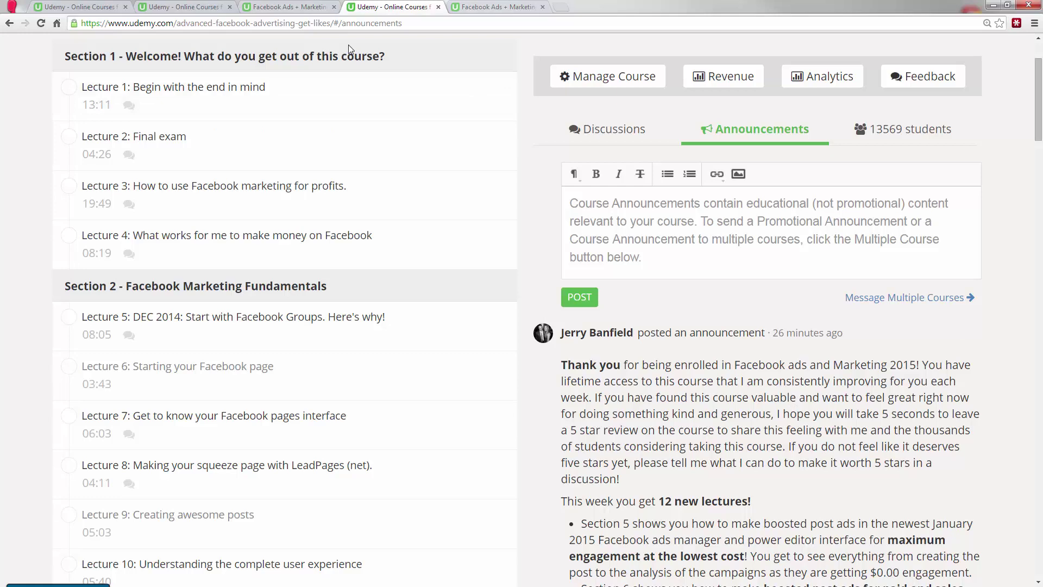
{"action": "left_click", "coordinate": [491, 7]}
{"action": "scroll", "coordinate": [520, 84], "scroll_direction": "up", "scroll_amount": 2}
{"action": "scroll", "coordinate": [579, 248], "scroll_direction": "up", "scroll_amount": 4}
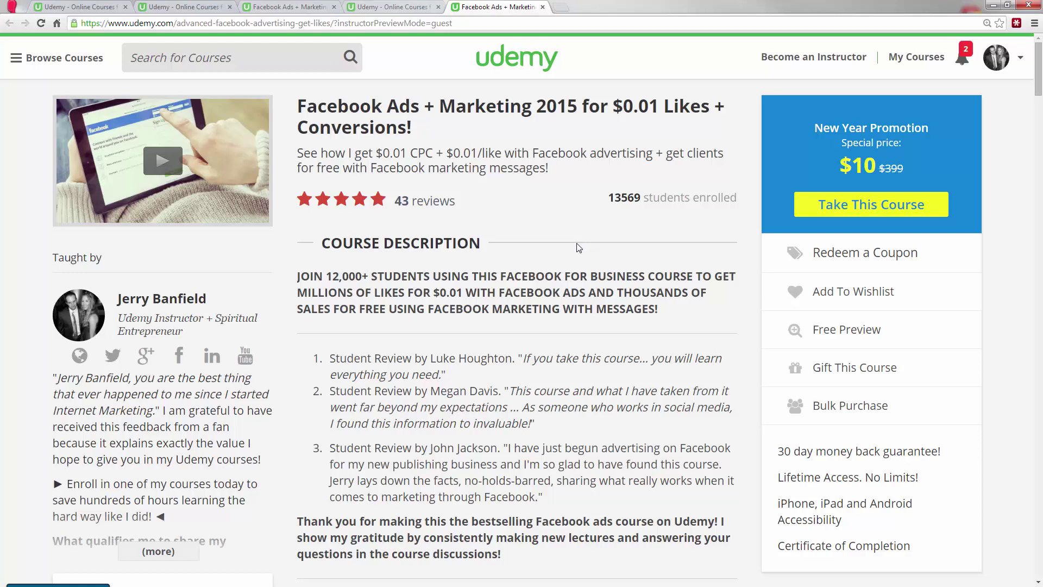
{"action": "scroll", "coordinate": [469, 291], "scroll_direction": "down", "scroll_amount": 5}
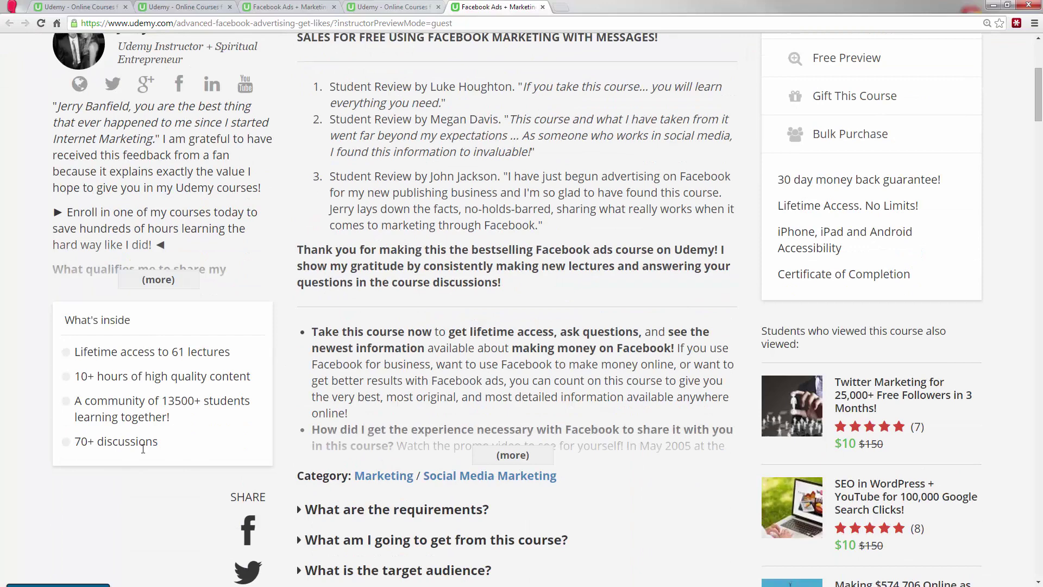
{"action": "left_click", "coordinate": [287, 7]}
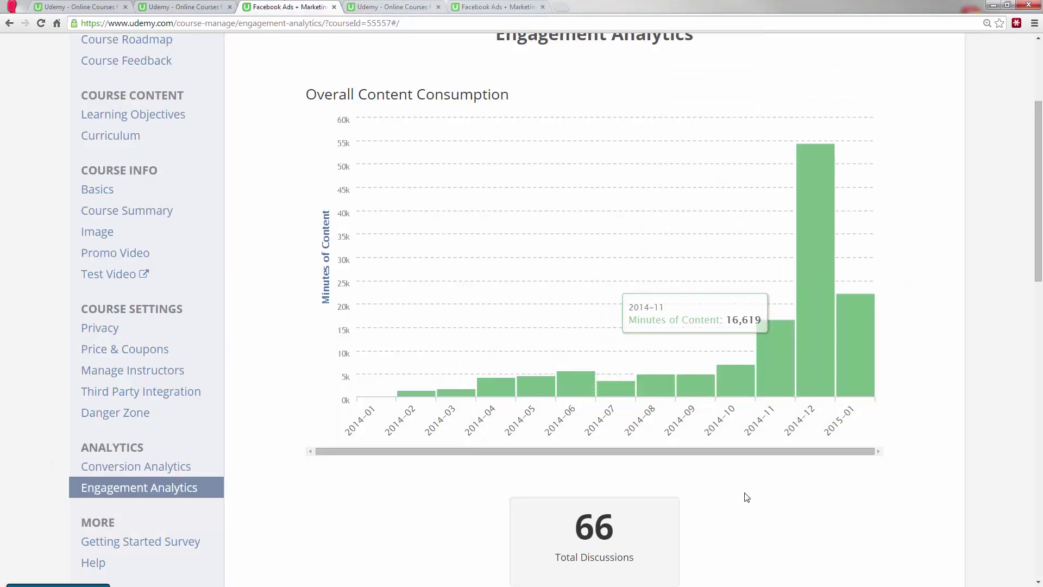
{"action": "scroll", "coordinate": [746, 496], "scroll_direction": "down", "scroll_amount": 4}
{"action": "scroll", "coordinate": [750, 498], "scroll_direction": "down", "scroll_amount": 4}
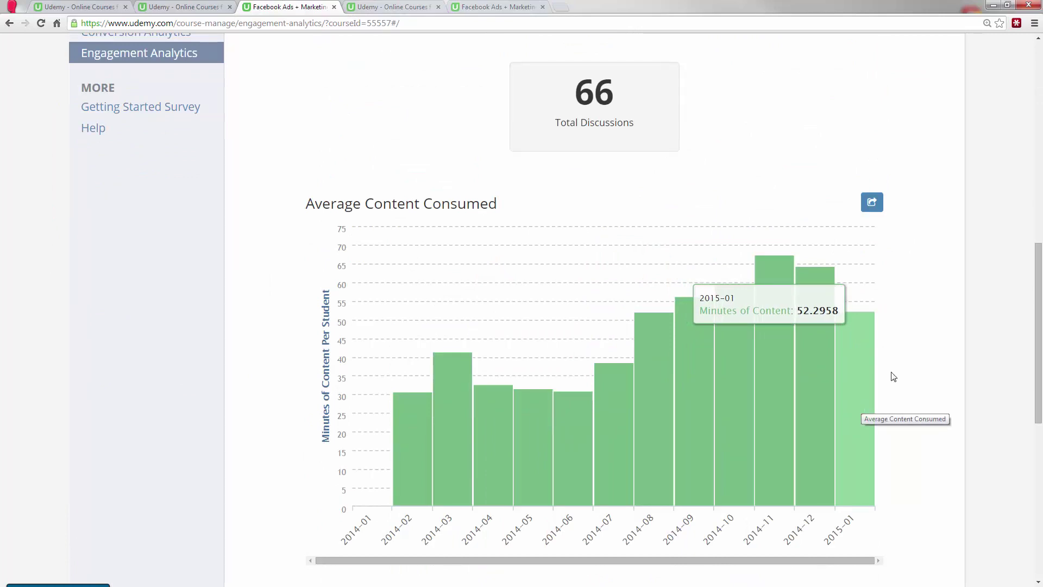
{"action": "left_click", "coordinate": [361, 6]}
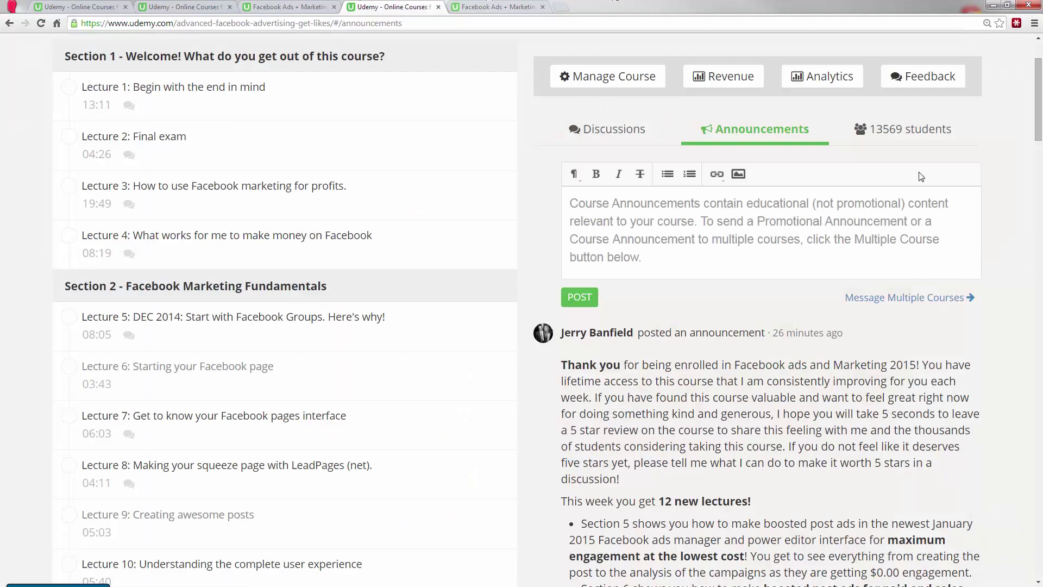
- Clear the announcement editor's placeholder and switch to the captured inbox of announcement emails
{"action": "left_click", "coordinate": [699, 228]}
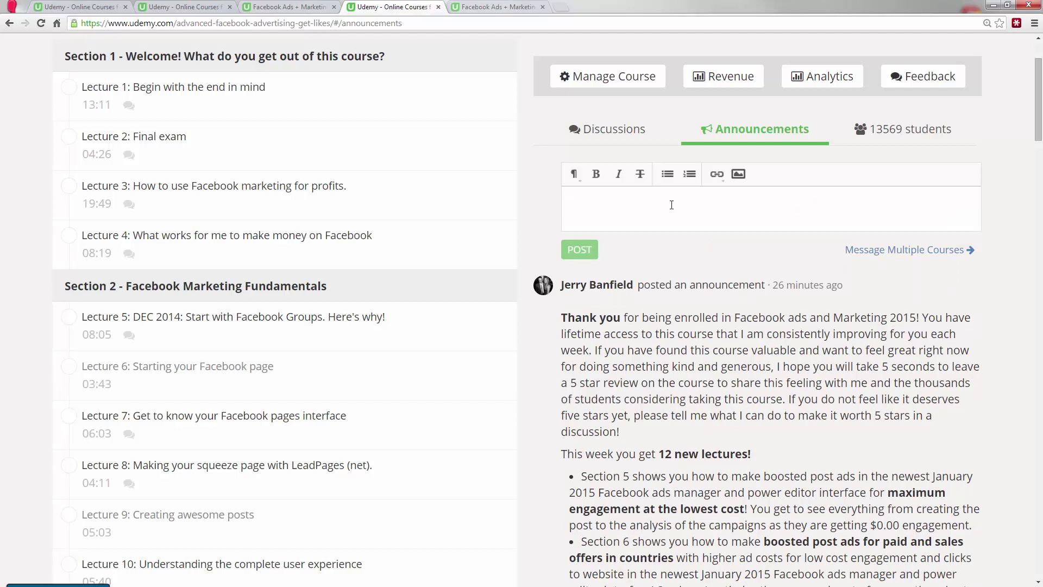
{"action": "scroll", "coordinate": [671, 204], "scroll_direction": "up", "scroll_amount": 1}
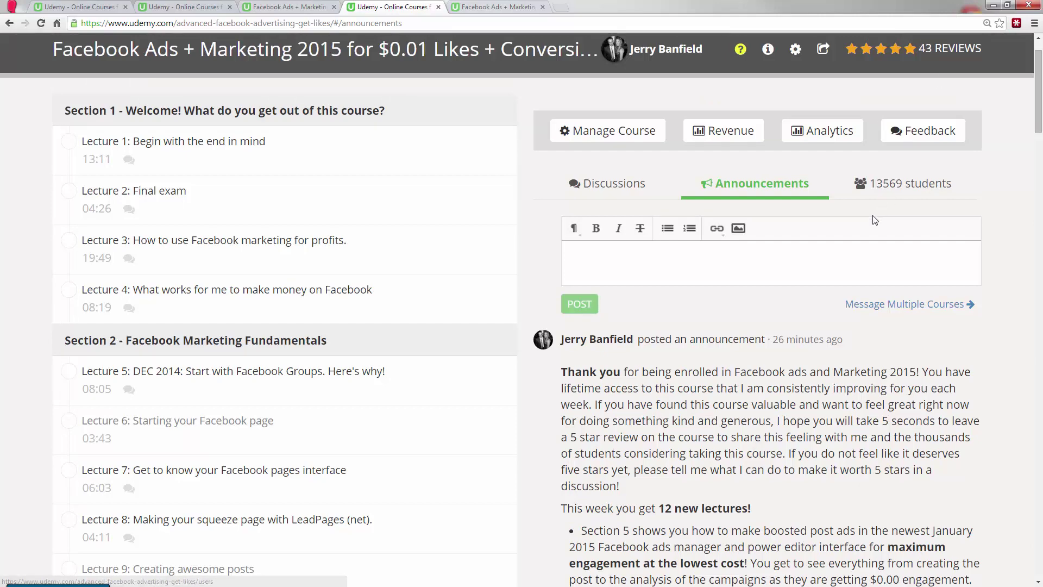
{"action": "scroll", "coordinate": [872, 218], "scroll_direction": "down", "scroll_amount": 1}
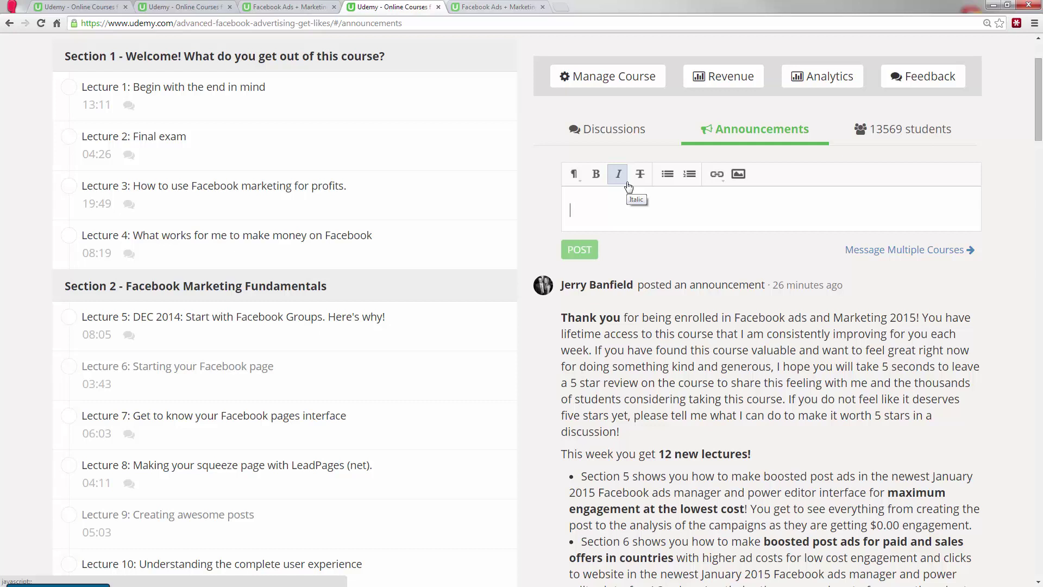
{"action": "key", "text": "alt+Tab"}
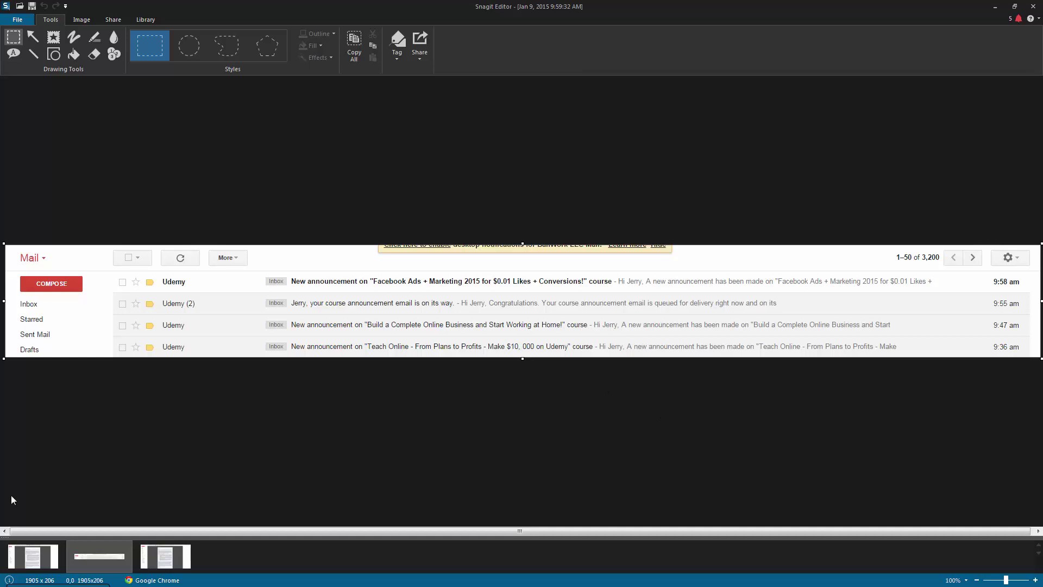
- View the captured Facebook Ads announcement email, return to the inbox capture, and minimize Snagit
{"action": "left_click", "coordinate": [32, 557]}
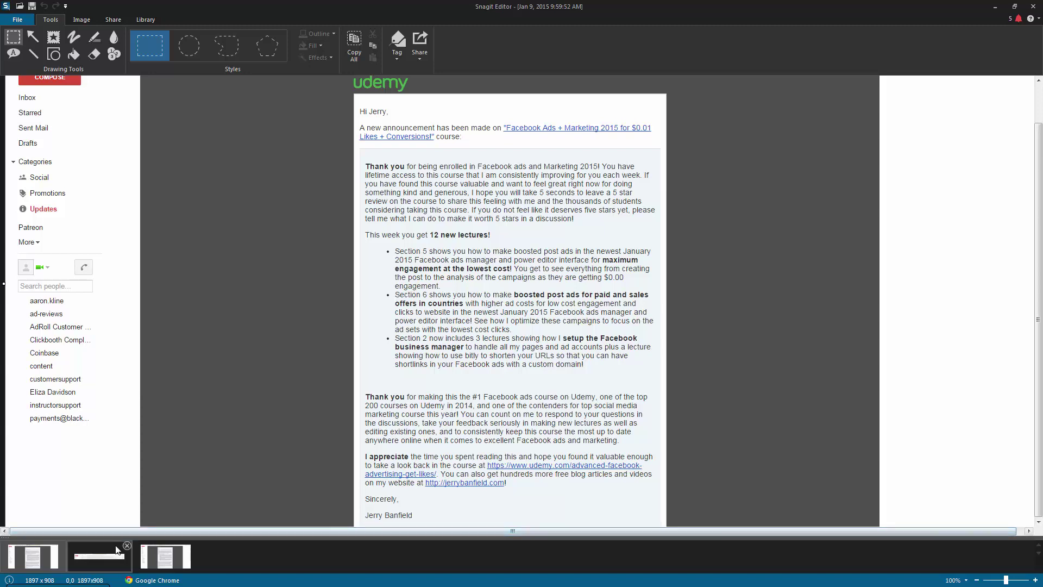
{"action": "mouse_move", "coordinate": [99, 556]}
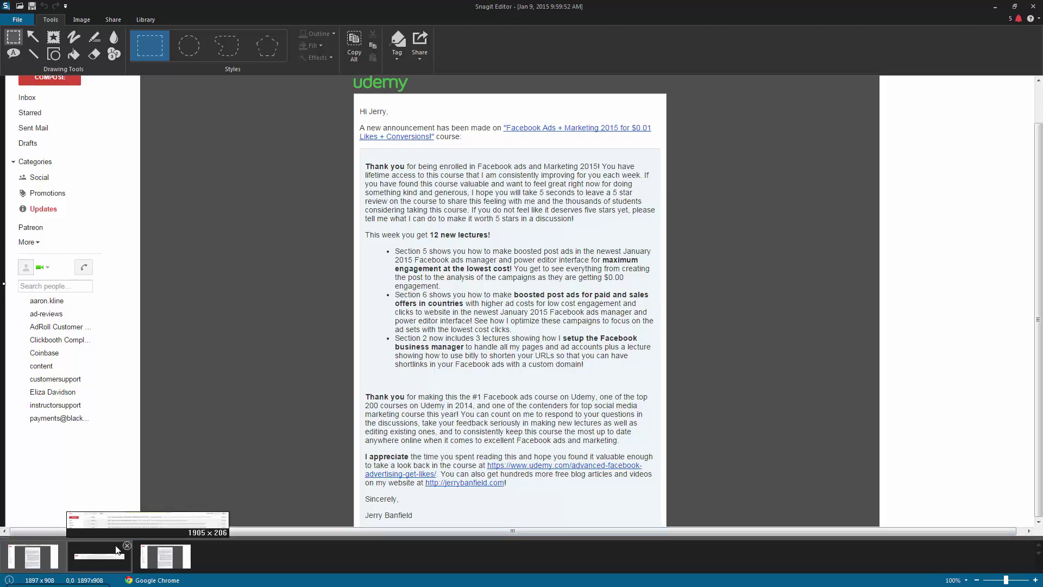
{"action": "left_click", "coordinate": [99, 555]}
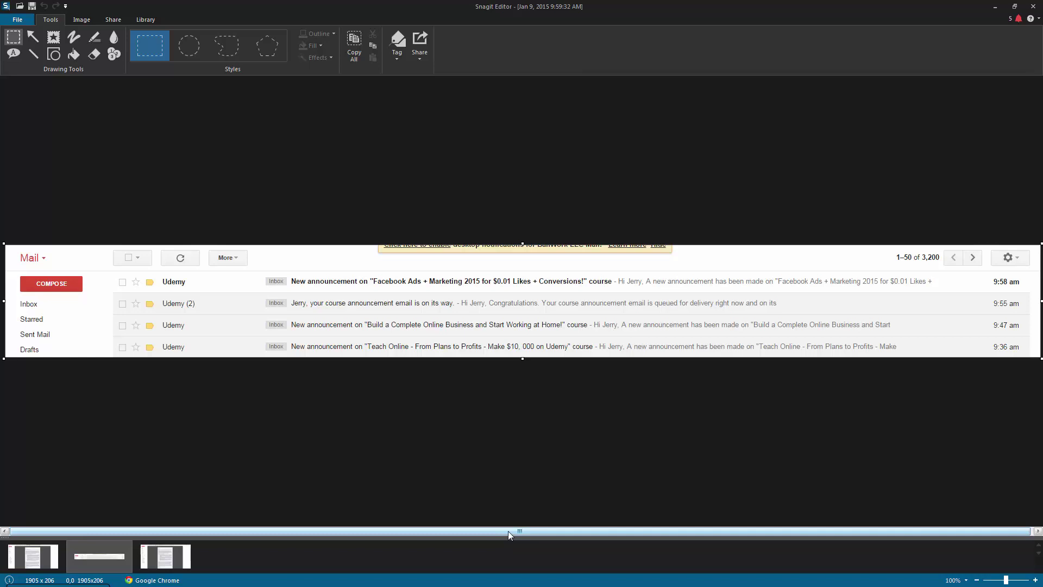
{"action": "left_click", "coordinate": [1003, 6]}
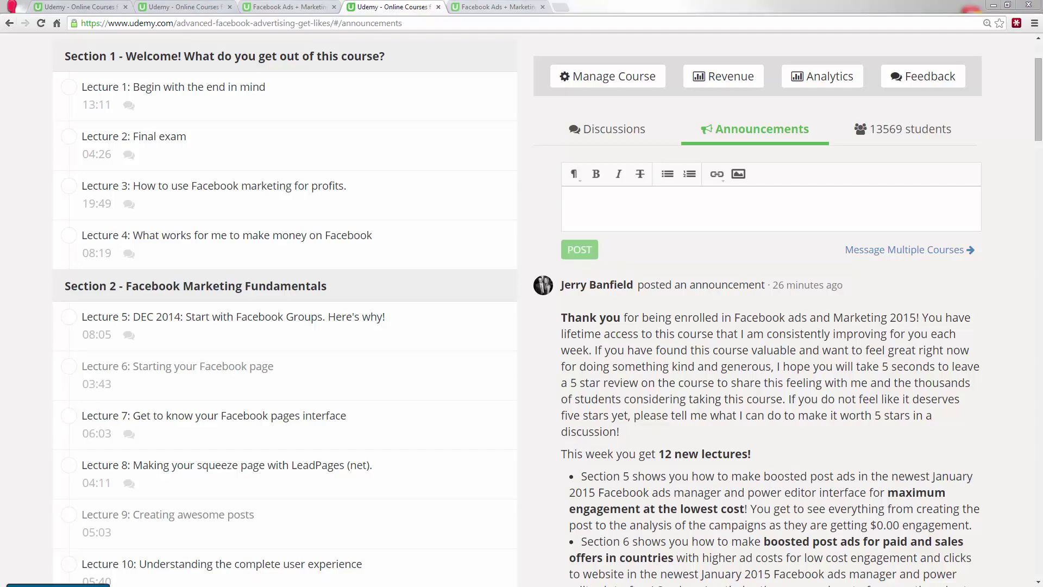
- Scroll the instructor's taught-courses grid, enter 336 in Calculator, then close Calculator
{"action": "scroll", "coordinate": [356, 506], "scroll_direction": "down", "scroll_amount": 10}
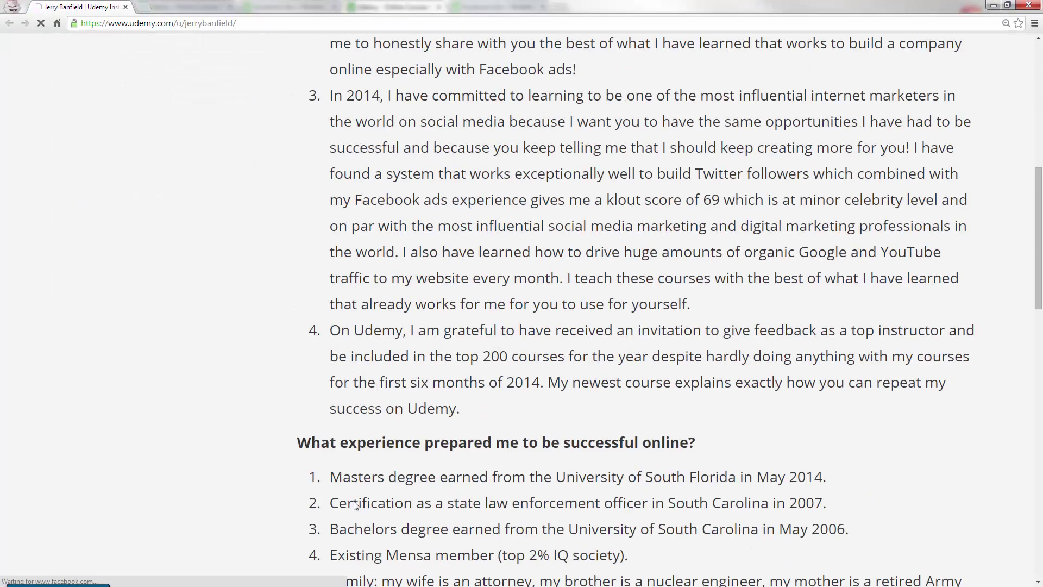
{"action": "scroll", "coordinate": [356, 505], "scroll_direction": "down", "scroll_amount": 10}
{"action": "scroll", "coordinate": [354, 505], "scroll_direction": "up", "scroll_amount": 1}
{"action": "scroll", "coordinate": [380, 489], "scroll_direction": "down", "scroll_amount": 1}
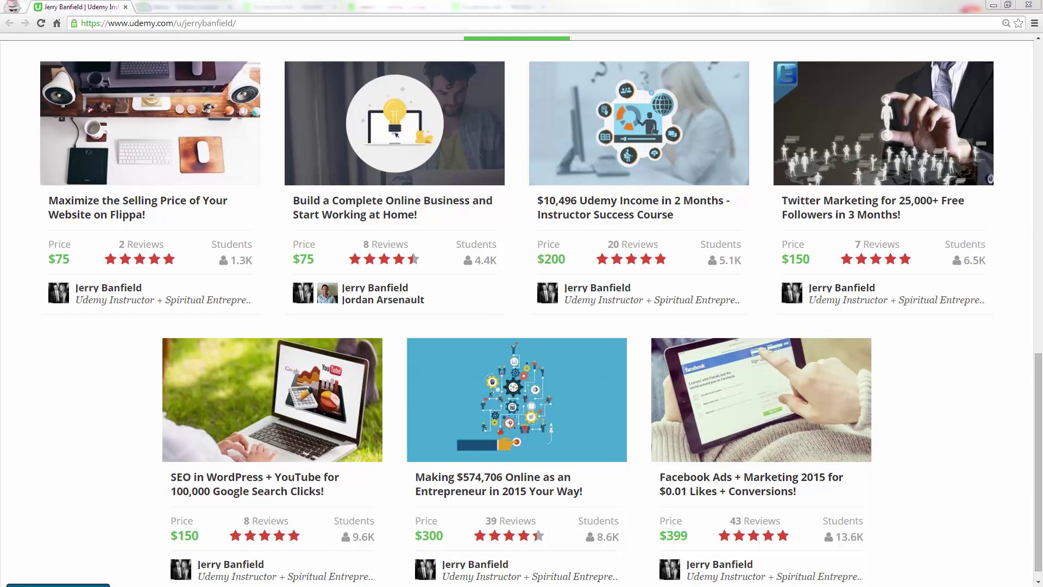
{"action": "type", "text": "336"}
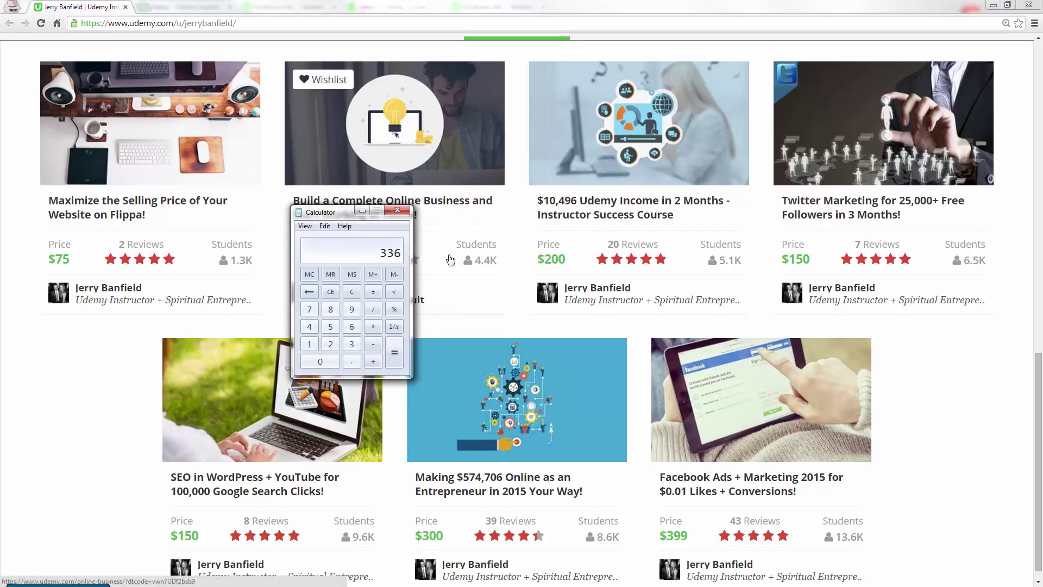
{"action": "left_click", "coordinate": [398, 211]}
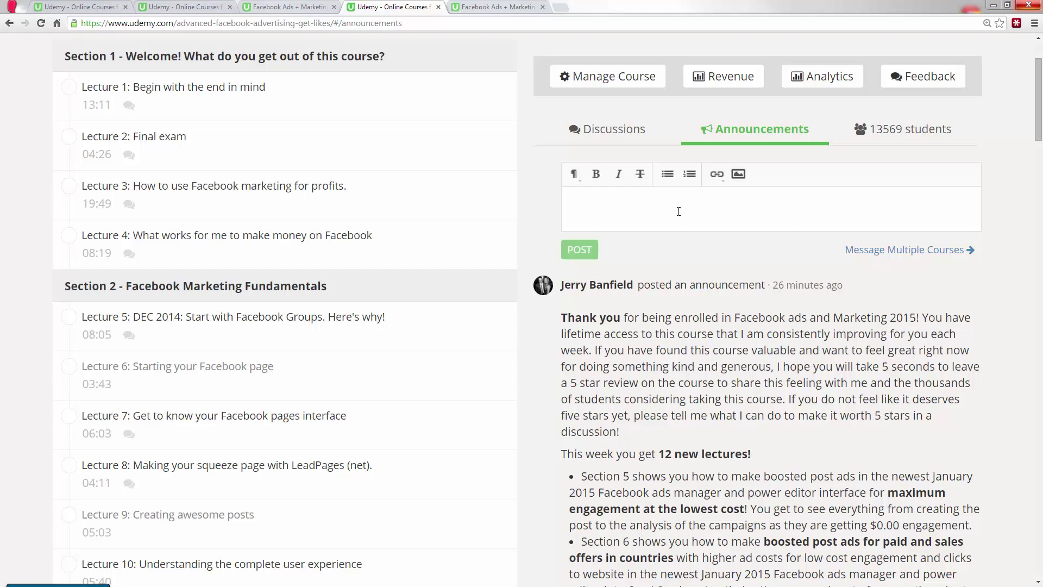
- Scroll through the latest announcement's full body listing its 12 new lectures
{"action": "scroll", "coordinate": [925, 124], "scroll_direction": "down", "scroll_amount": 5}
{"action": "scroll", "coordinate": [925, 124], "scroll_direction": "up", "scroll_amount": 1}
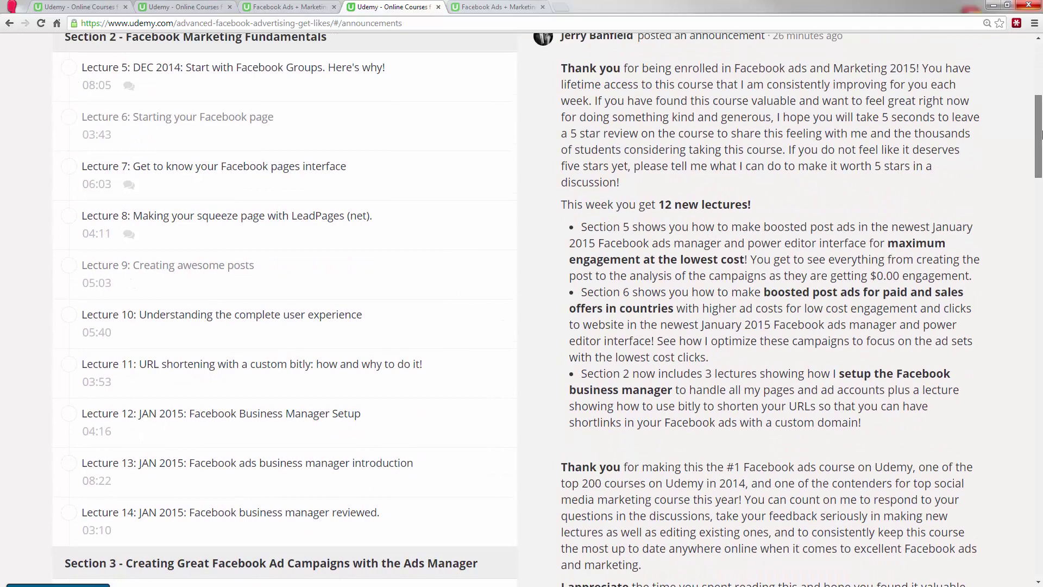